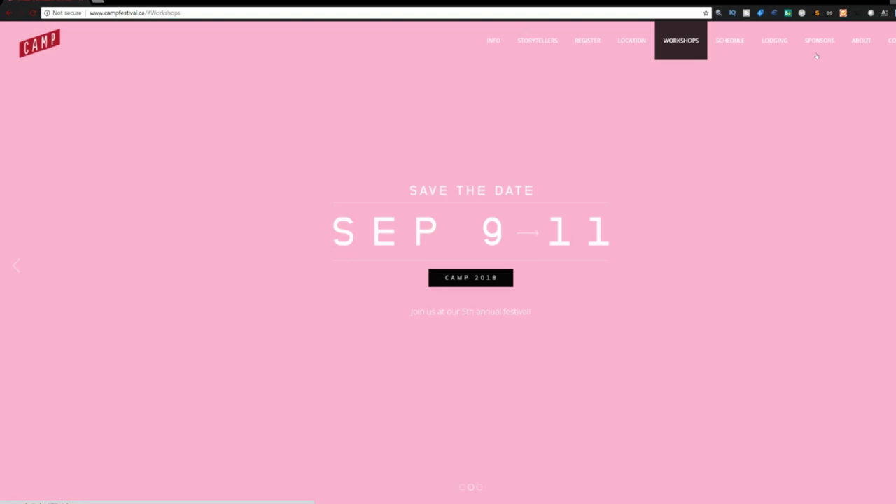
# - Jump further down the CAMP Festival page toward the watch-face workshop link
pyautogui.click(816, 56)
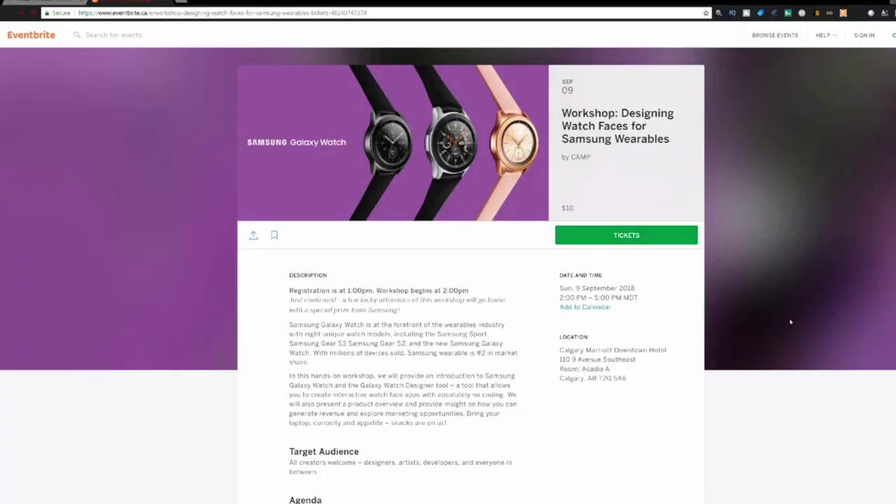
pyautogui.scroll(-1, 791, 322)
pyautogui.scroll(-1, 791, 322)
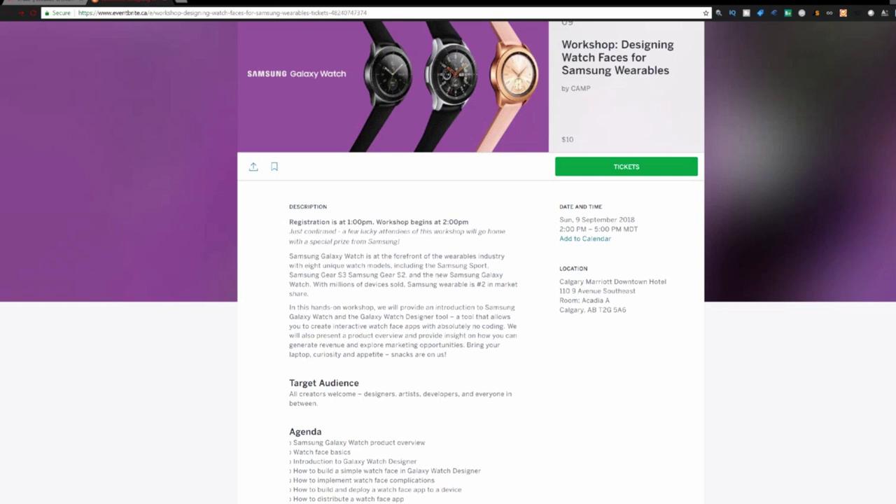
pyautogui.scroll(-1, 791, 322)
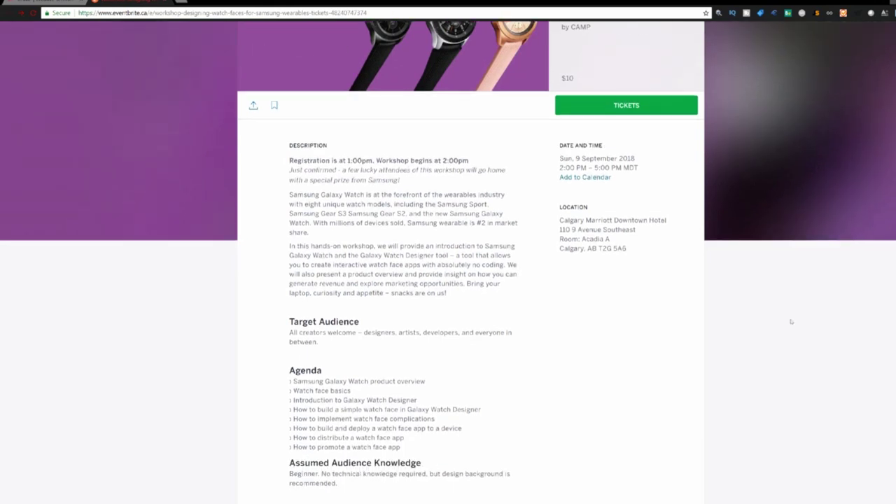
pyautogui.scroll(-1, 791, 322)
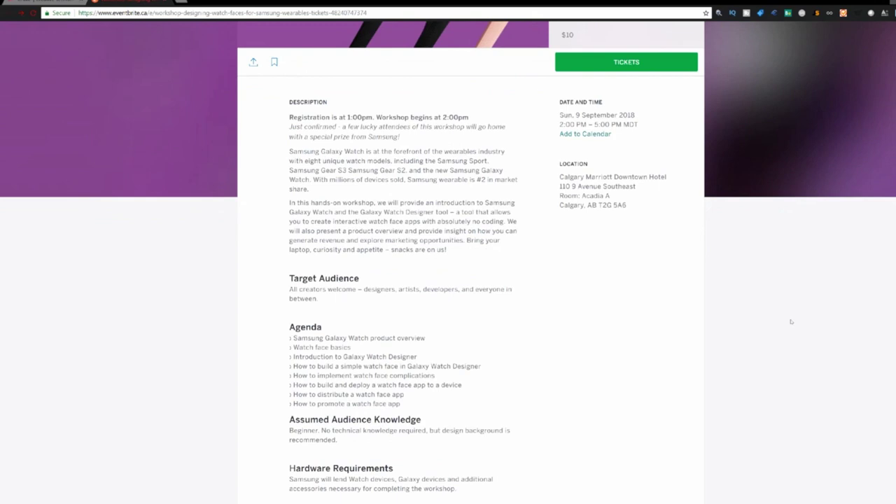
pyautogui.scroll(-1, 791, 322)
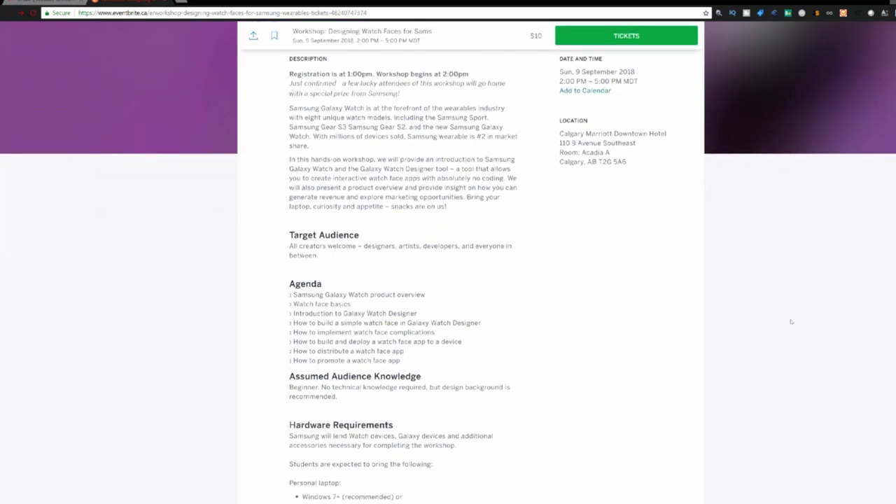
pyautogui.scroll(-1, 791, 322)
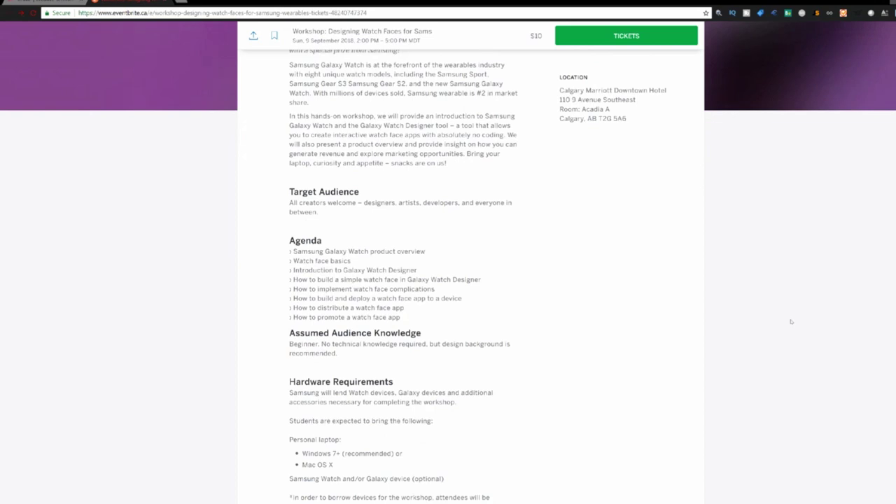
pyautogui.scroll(-1, 791, 322)
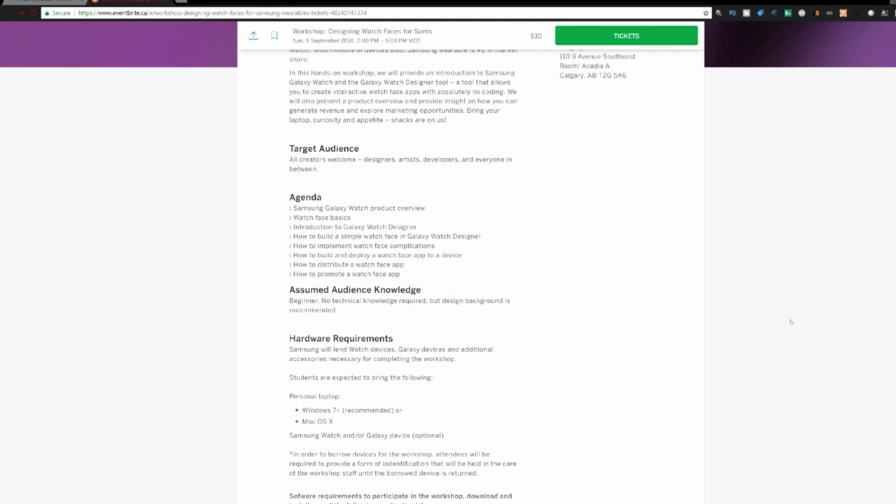
pyautogui.scroll(-1, 791, 323)
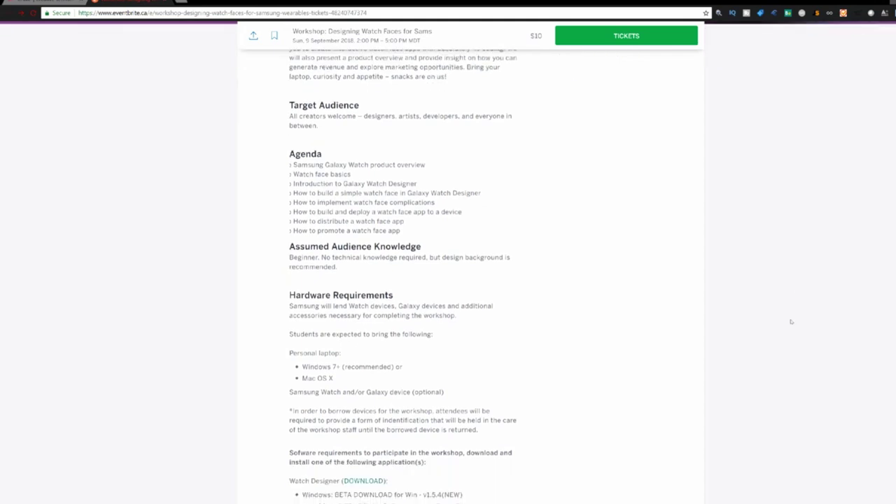
pyautogui.scroll(-1, 791, 322)
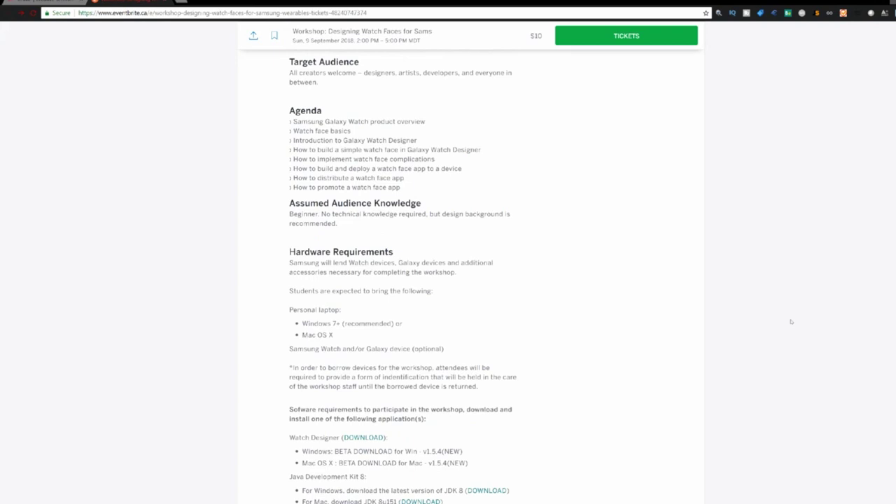
pyautogui.scroll(-1, 791, 322)
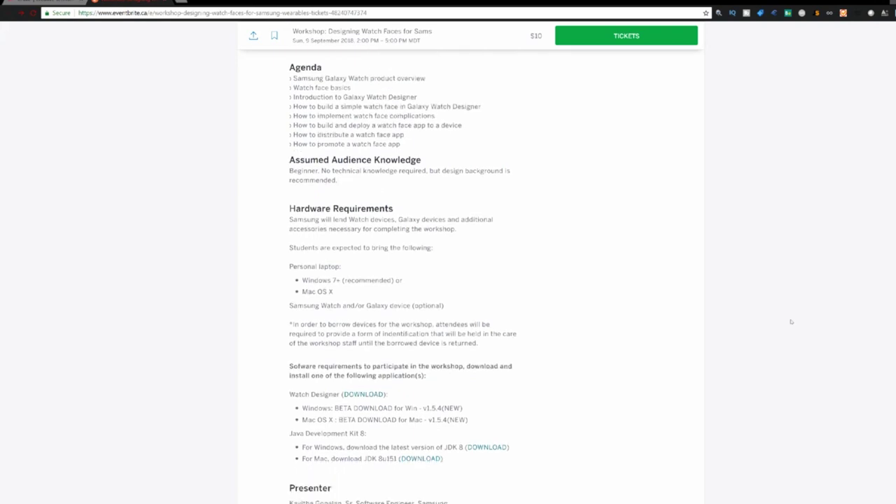
pyautogui.scroll(-1, 791, 322)
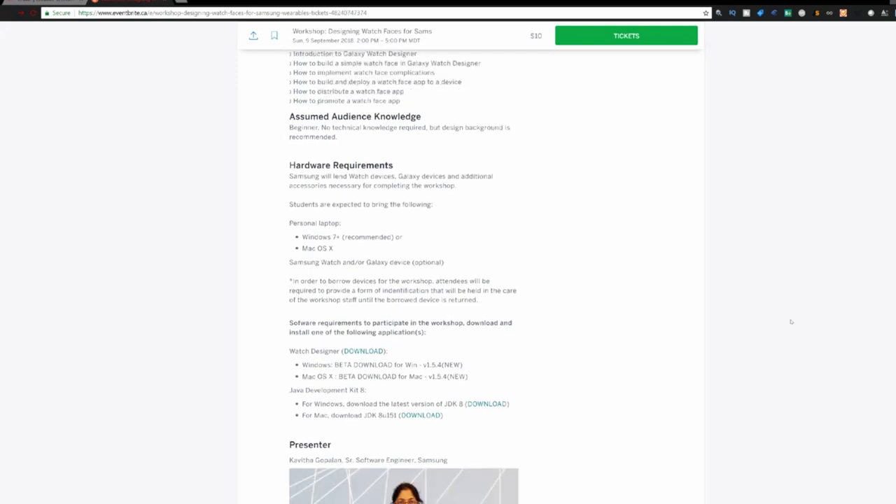
pyautogui.scroll(-1, 791, 322)
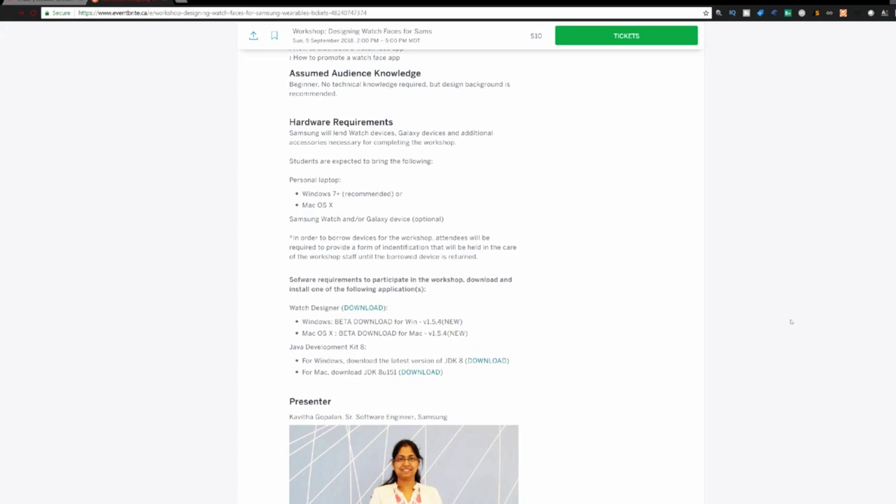
pyautogui.scroll(-1, 791, 322)
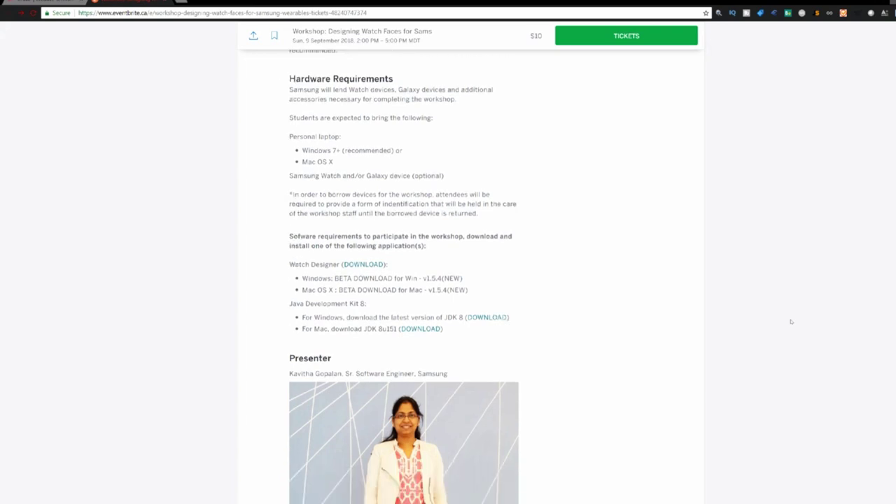
pyautogui.scroll(-1, 791, 322)
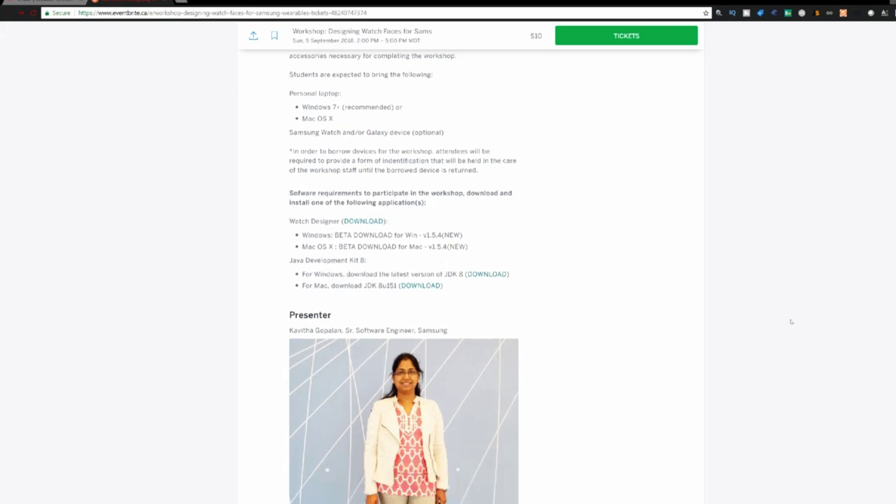
pyautogui.scroll(-1, 791, 322)
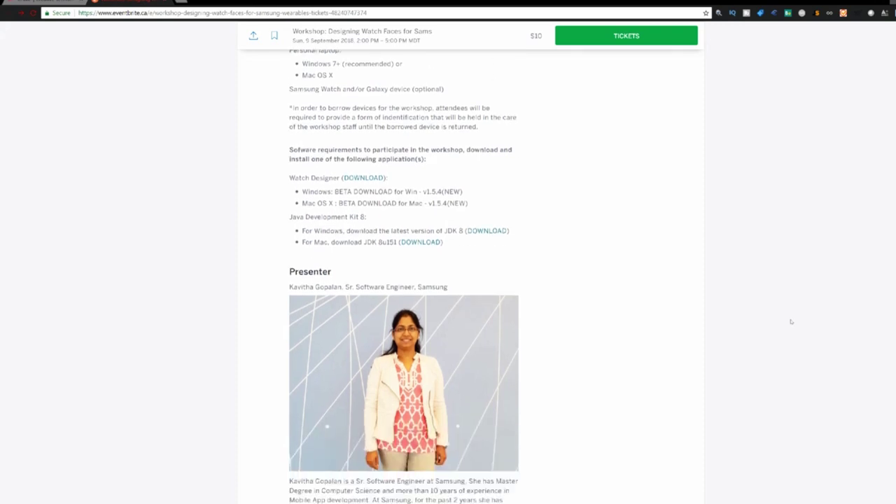
pyautogui.scroll(-1, 791, 322)
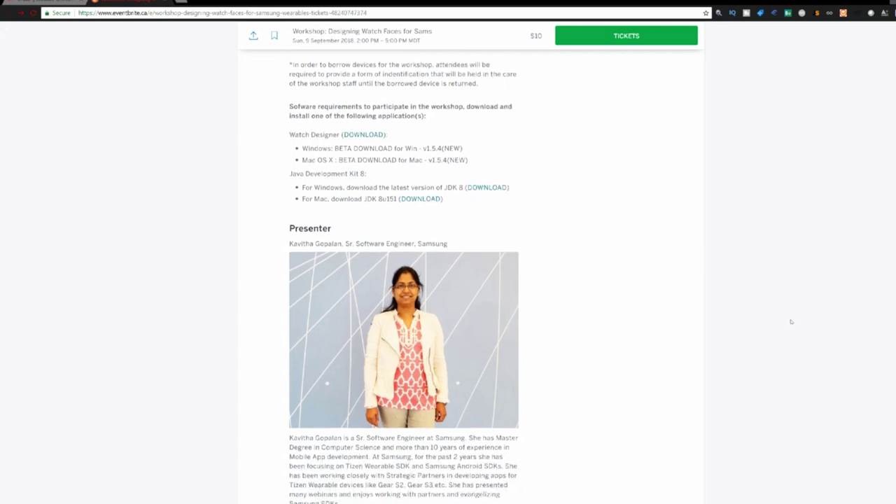
# - Close the Eventbrite tab to return to the CAMP Festival Adventure Workshops page
pyautogui.hotkey('ctrl', 'w')
pyautogui.scroll(4, 763, 53)
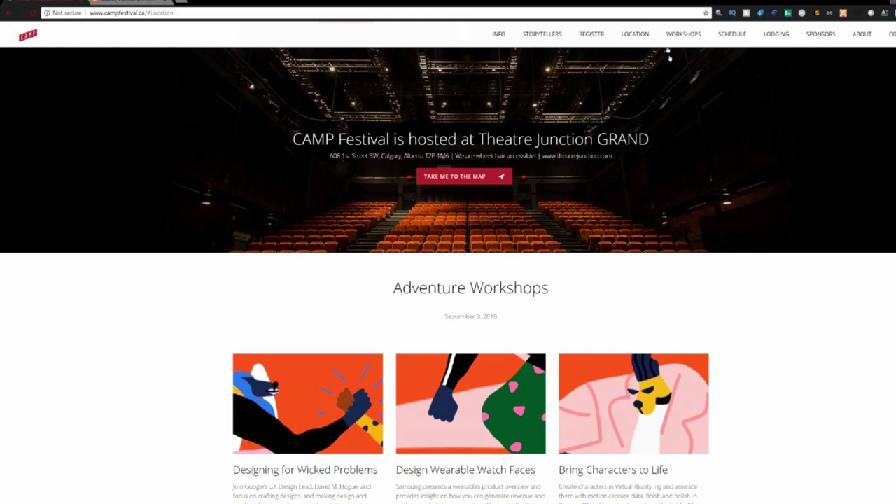
# - Open STORYTELLERS in the CAMP Festival navigation to show the Design speaker portraits
pyautogui.click(541, 33)
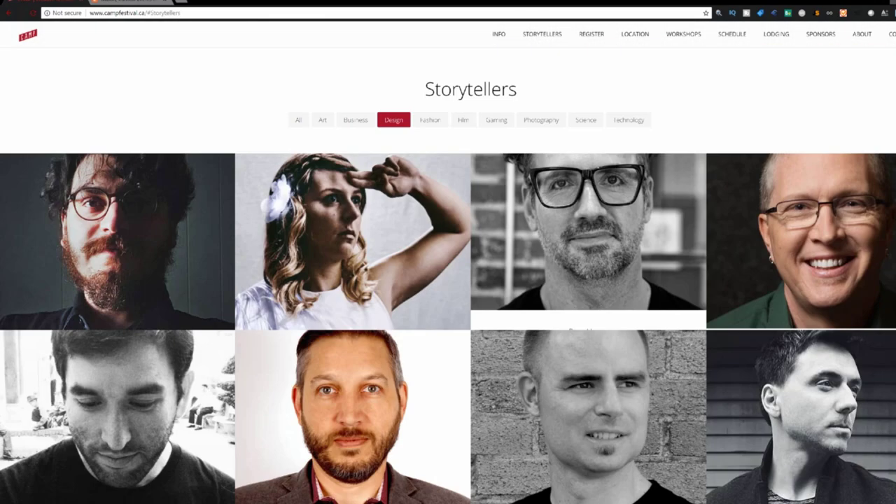